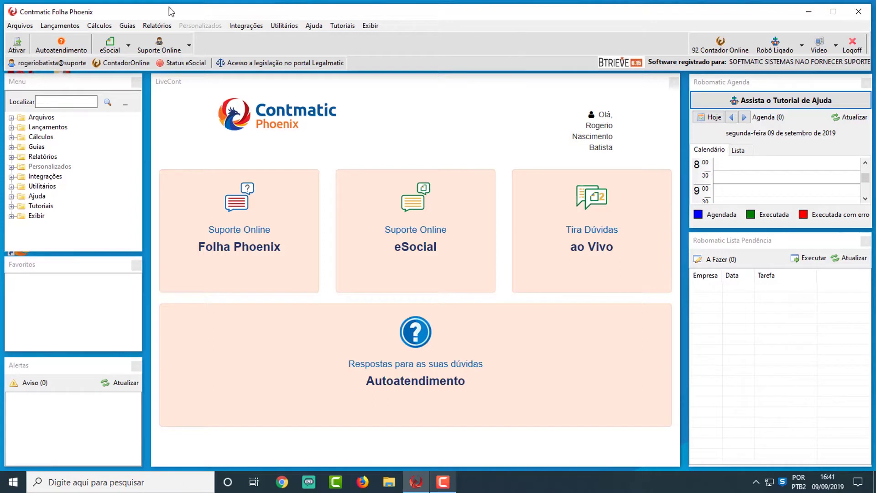
- Open the Instituição de Ensino list under Estágio / Aprendizagem and insert a new record
click(32, 25)
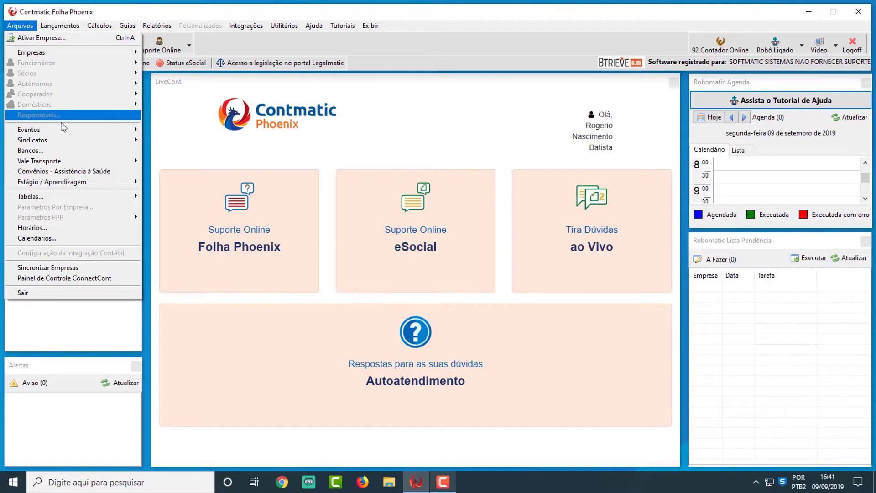
mouse_move(82, 183)
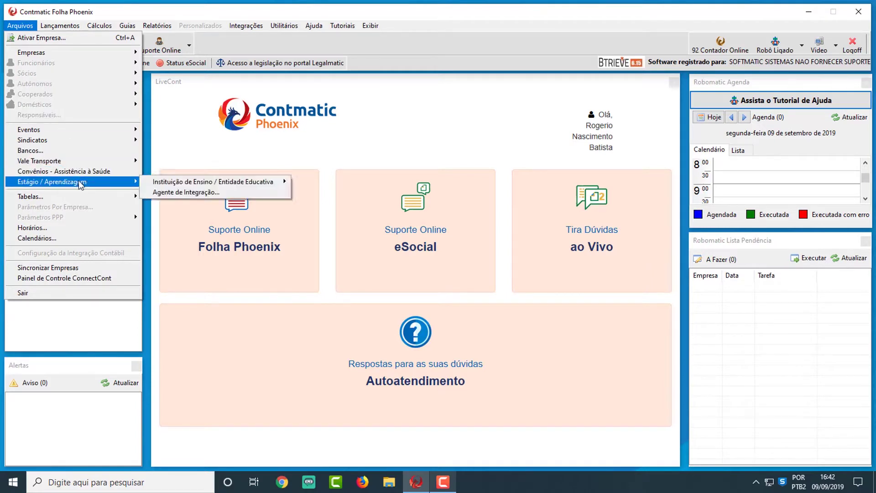
mouse_move(237, 184)
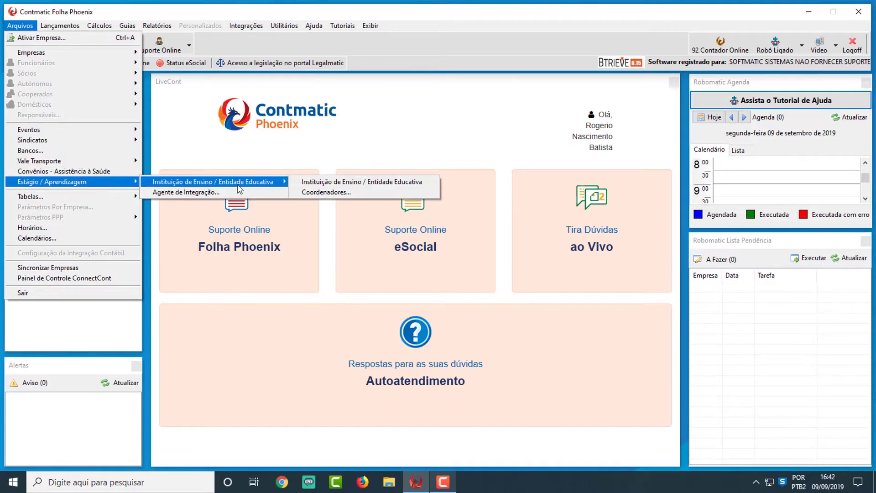
click(322, 183)
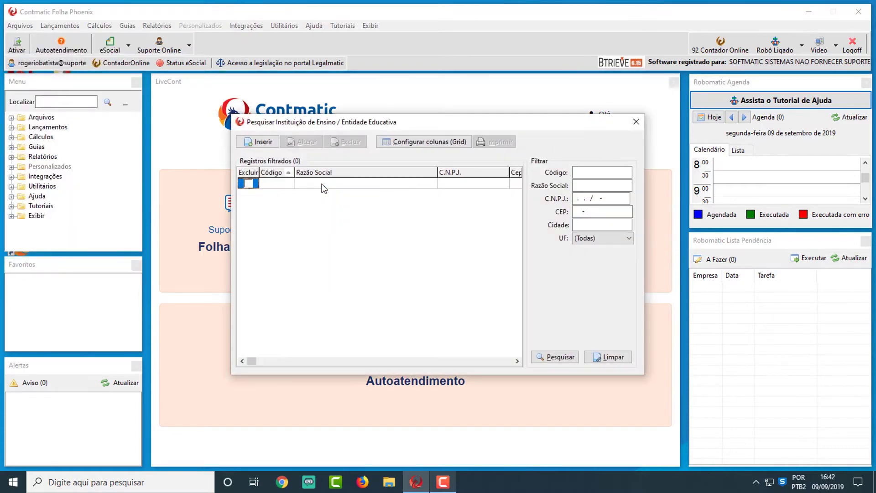
click(259, 142)
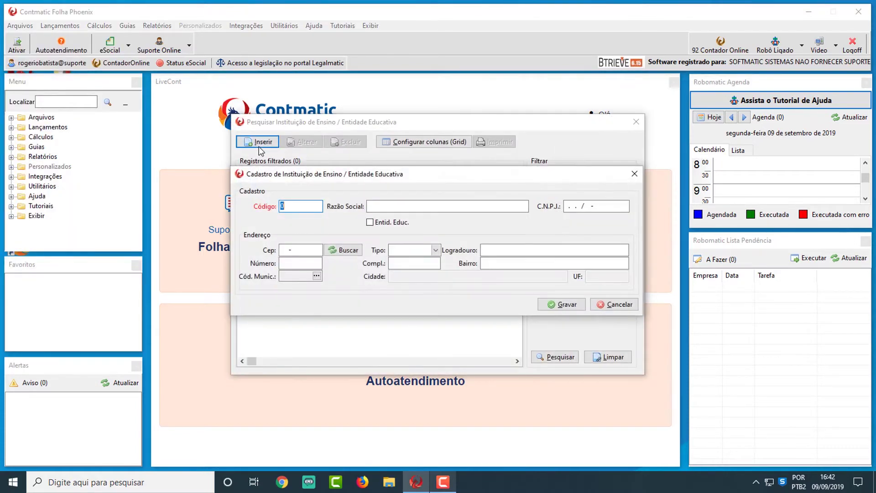
- Enter code 1, Razão Social 'Escola Técnica Tatuapé' and the institution's CNPJ
text(1)
key(Tab)
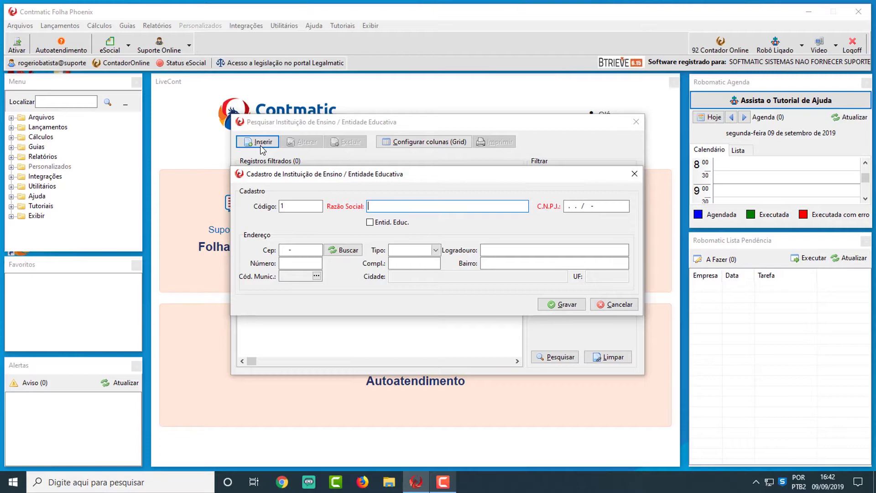
text(Escola Técnica Tatuapé)
key(Tab)
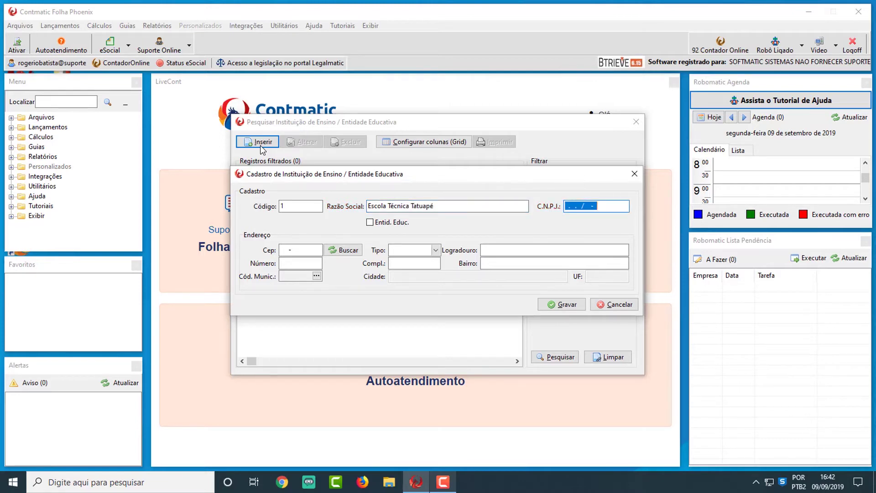
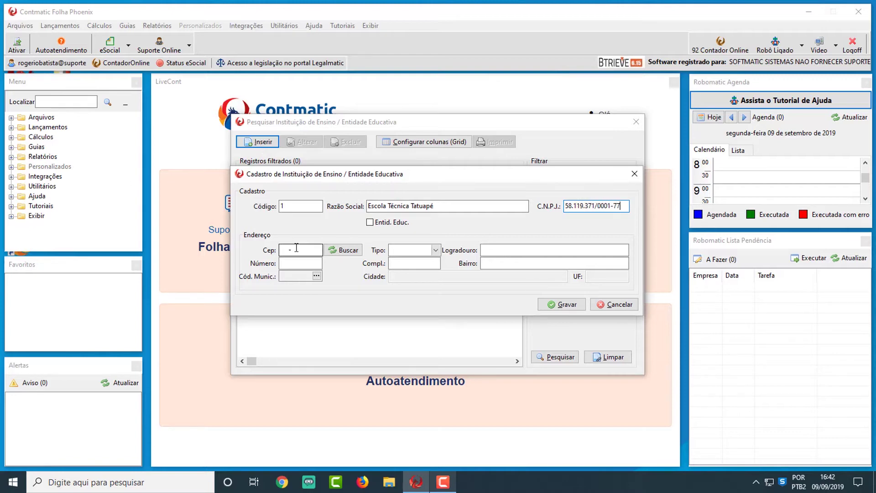
- Auto-fill the school's address from its CEP, add number 215, and save the record
click(304, 250)
key(Left)
key(Left)
key(Left)
key(Left)
text(033)
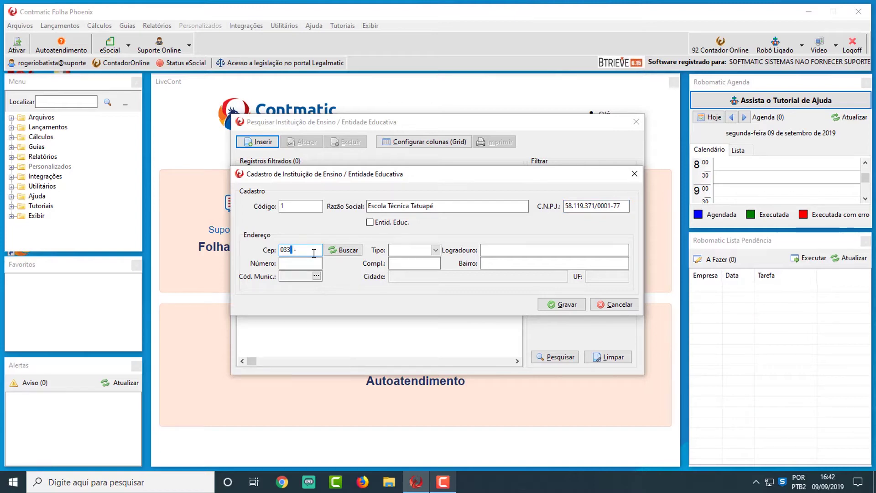
text(15-000)
click(355, 254)
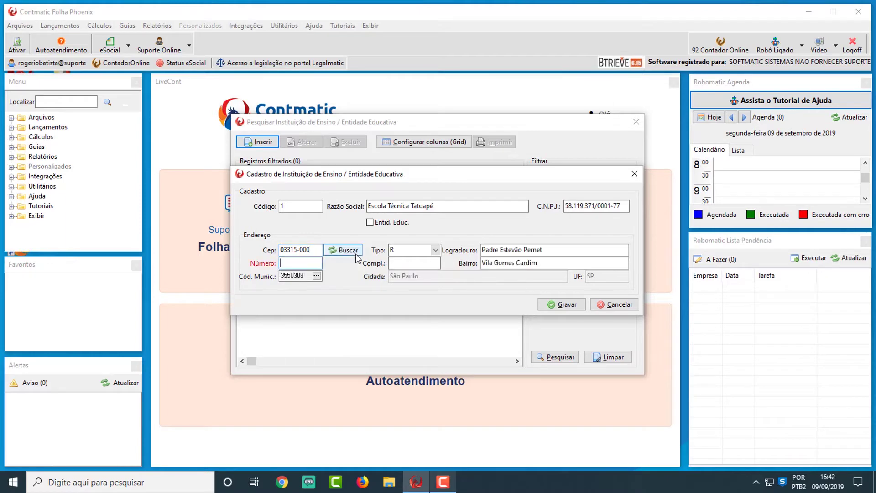
text(215)
click(405, 267)
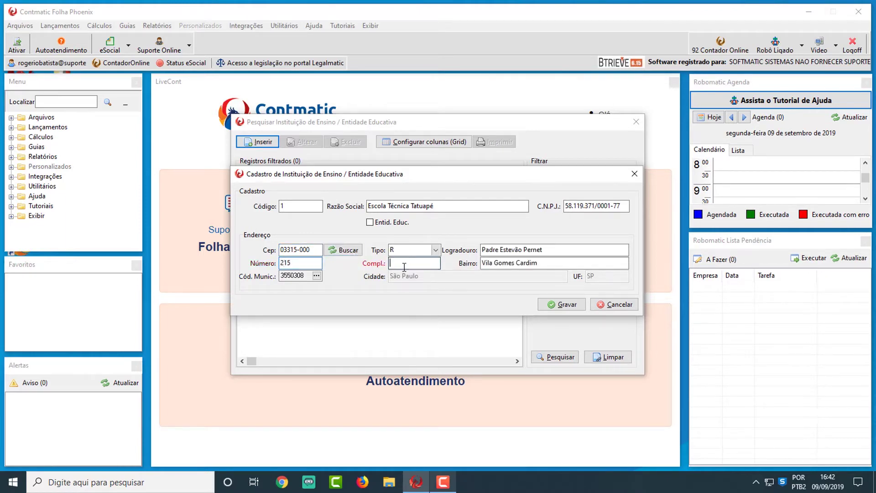
click(544, 304)
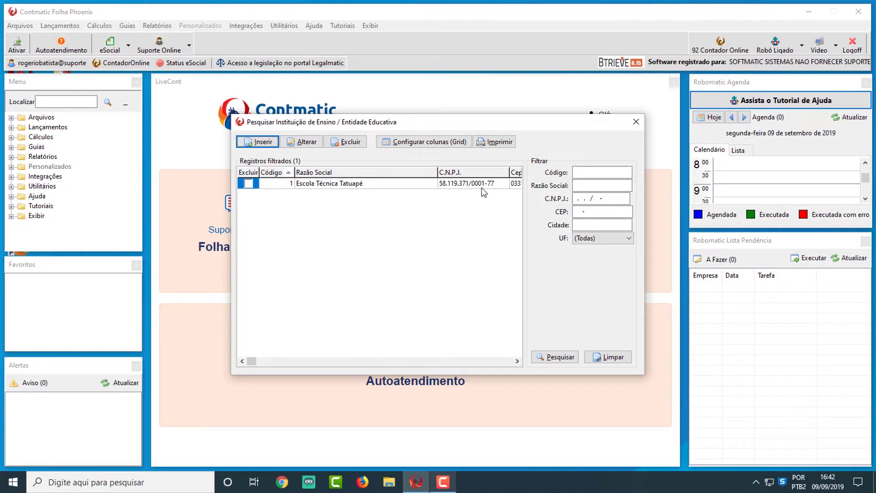
- Close the institution list, open Coordenadores, and insert a new coordinator record
click(635, 122)
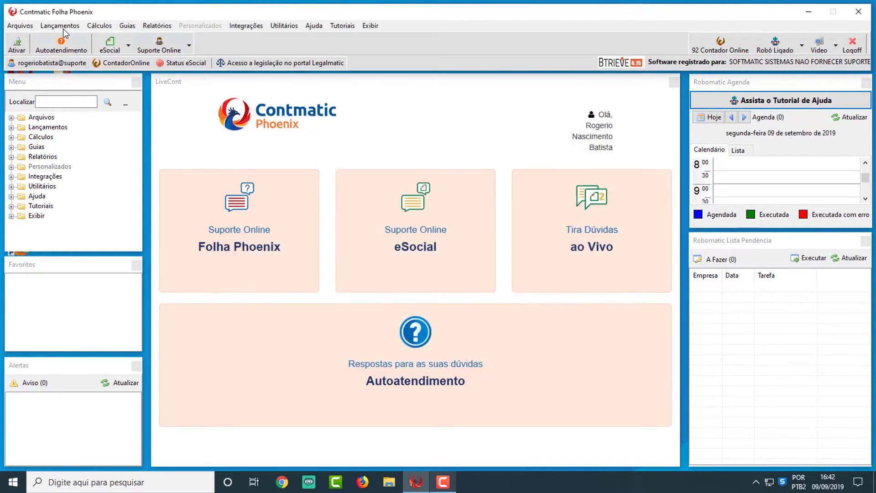
click(20, 26)
mouse_move(66, 183)
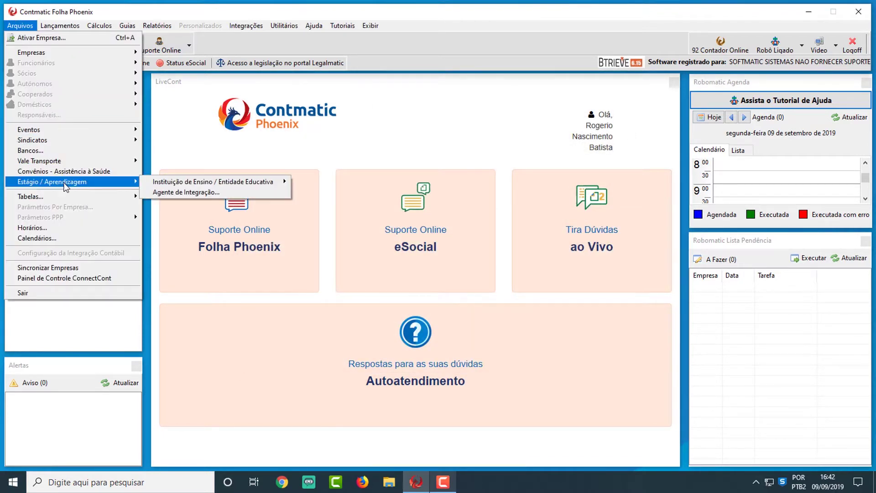
mouse_move(190, 180)
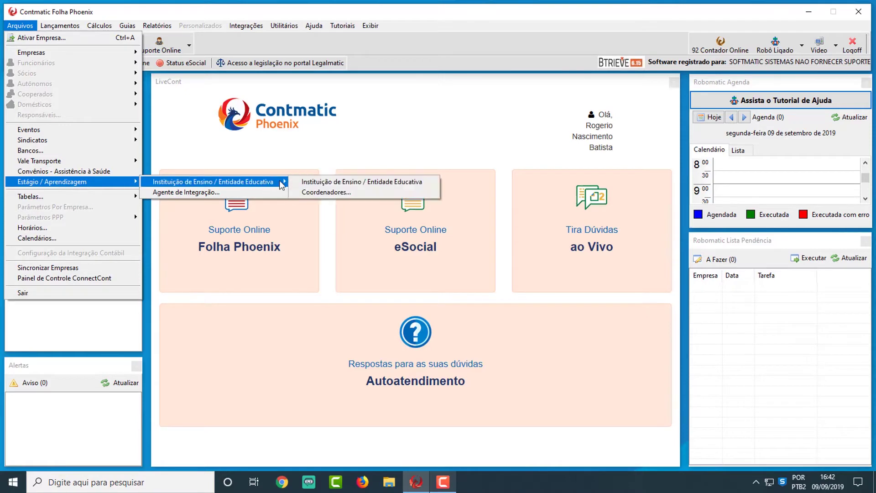
click(318, 194)
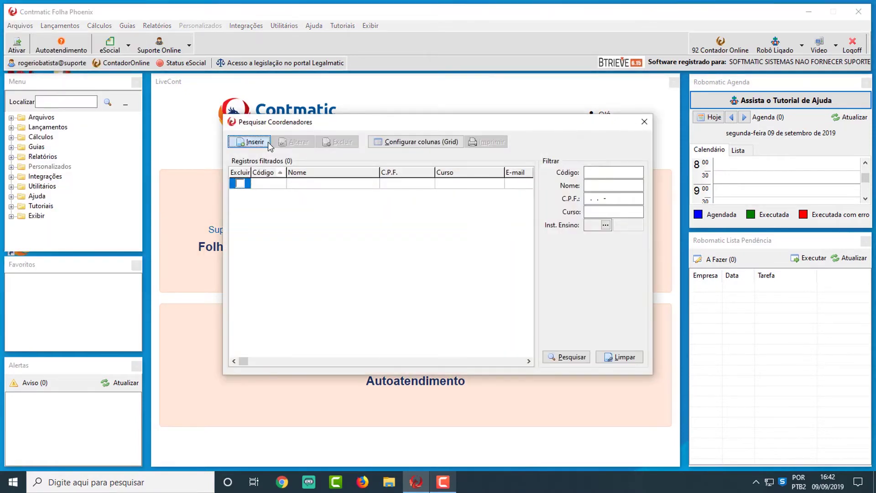
click(269, 144)
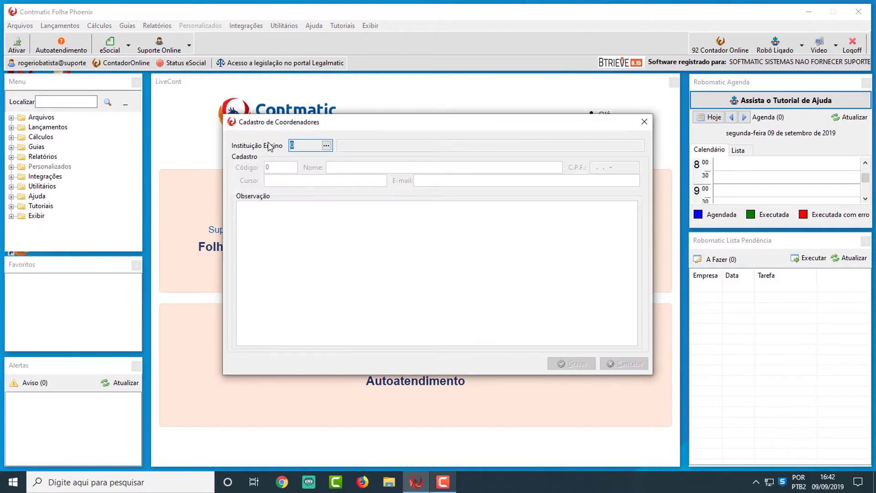
- Link the coordinator to Escola Técnica Tatuapé through the institution lookup
click(327, 146)
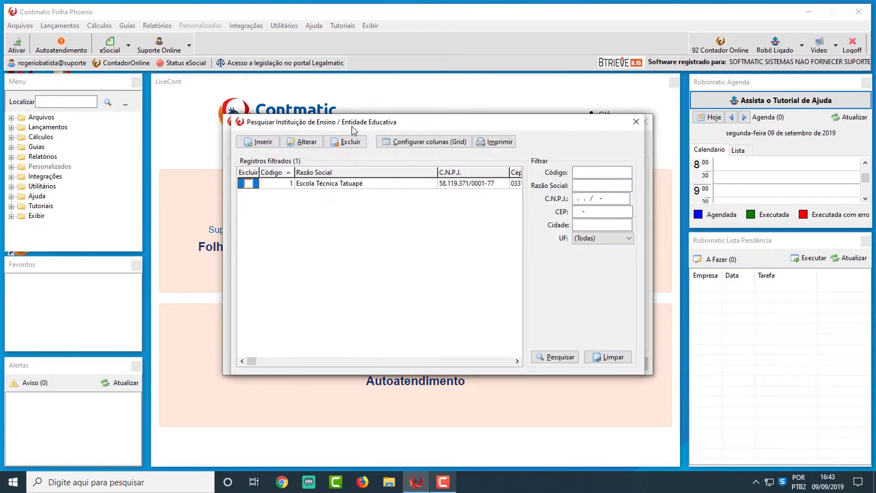
click(352, 182)
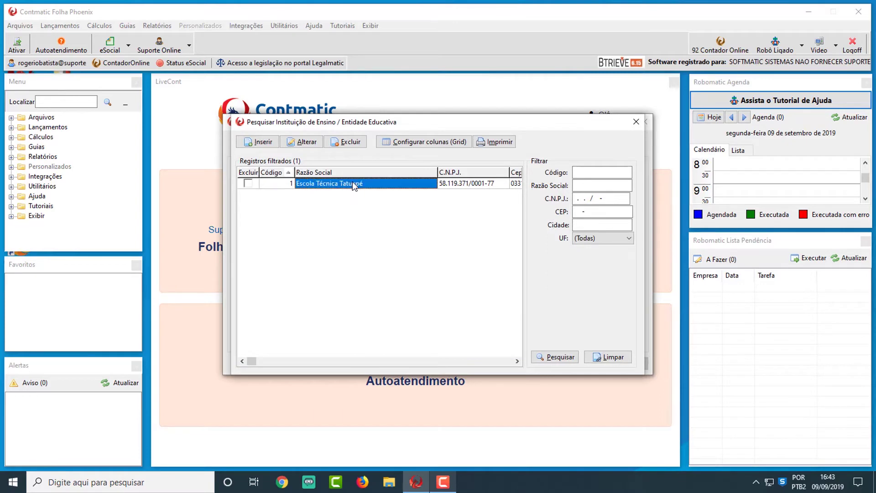
double_click(352, 183)
- Enter coordinator code 1, the coordinator's name and CPF, and course Administração de Empresas
click(290, 167)
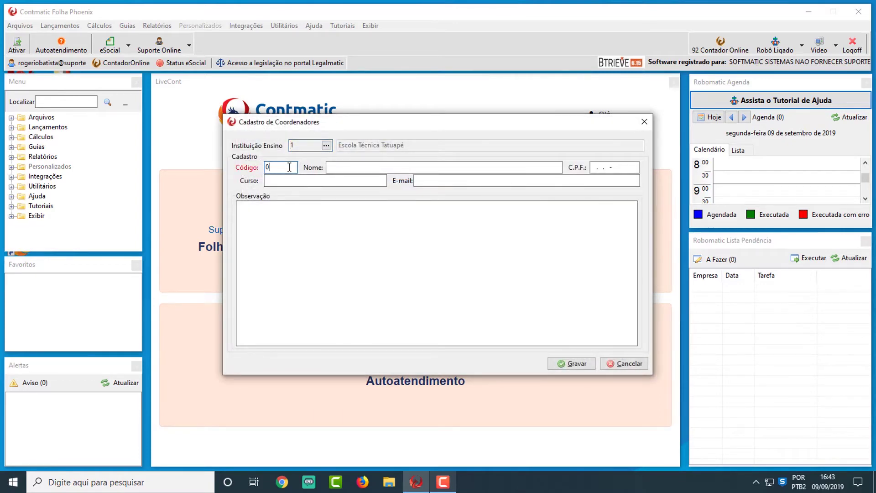
key(BackSpace)
text(1)
key(Tab)
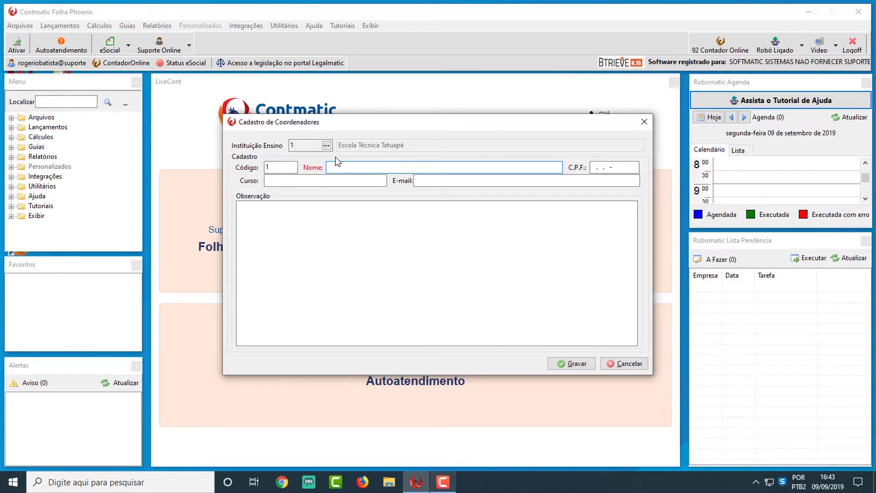
key(Tab)
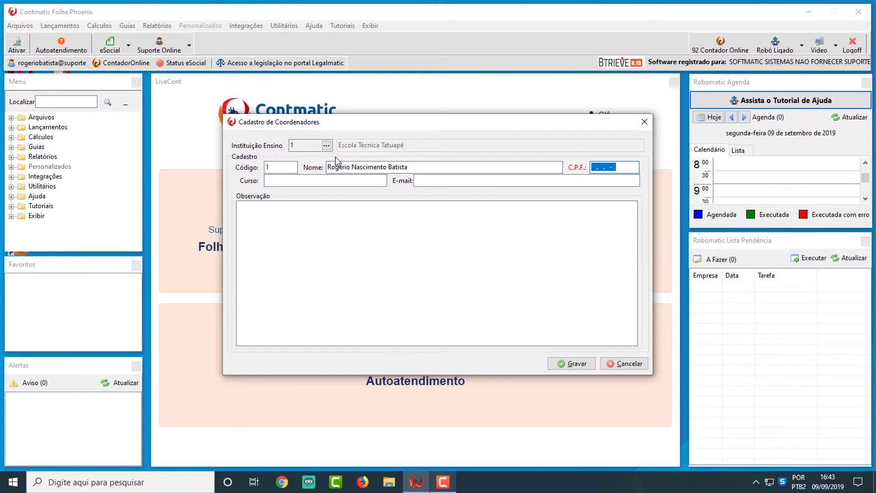
key(Tab)
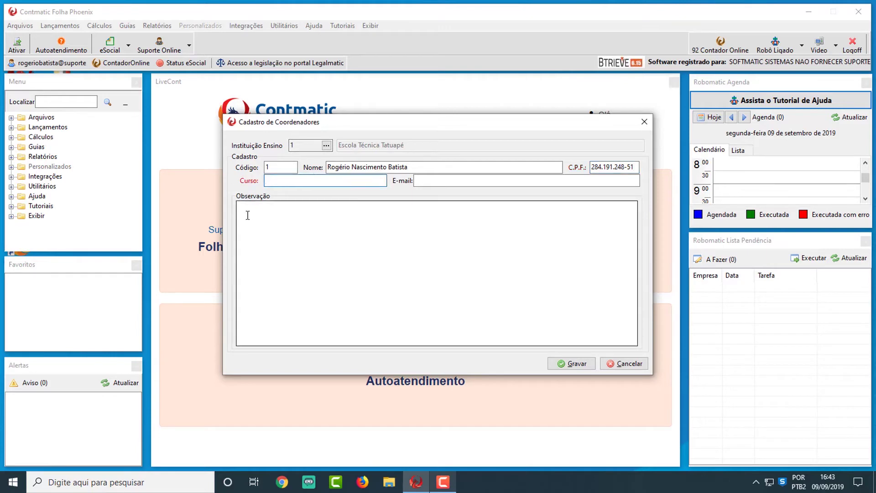
text(Administração de Empresas)
key(Tab)
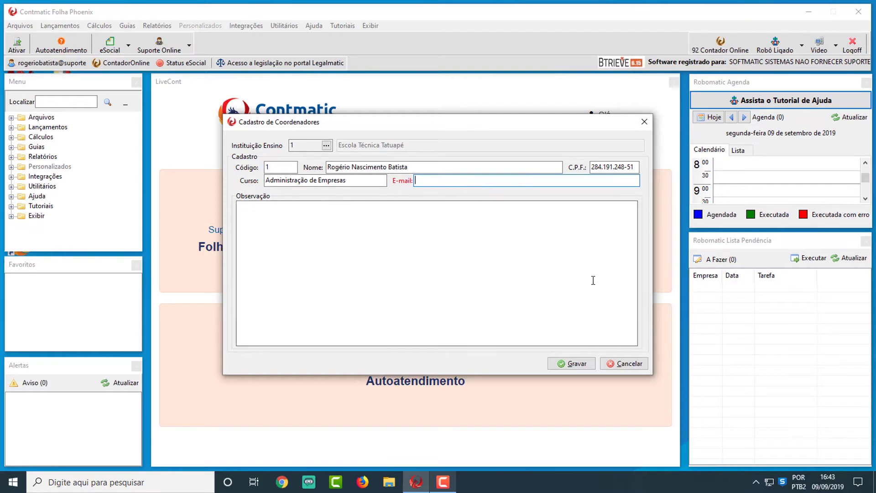
- Save the coordinator, accept the CPF warning, and close the coordinator list
click(573, 364)
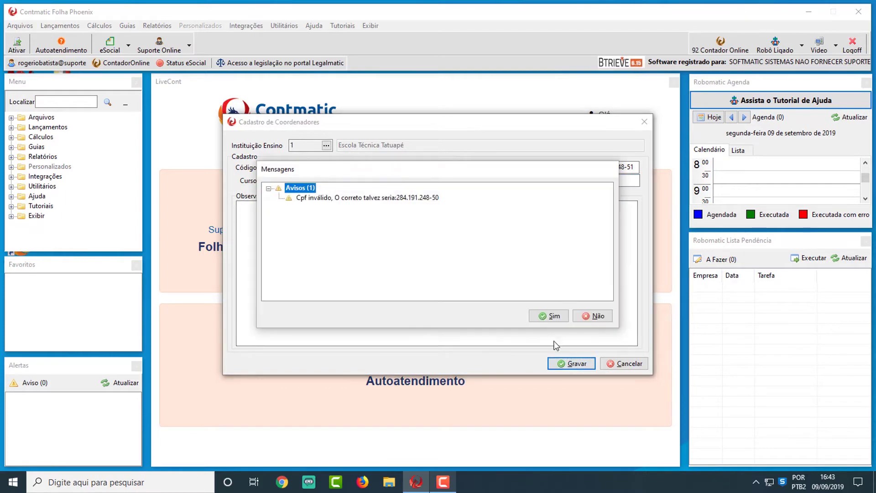
click(552, 318)
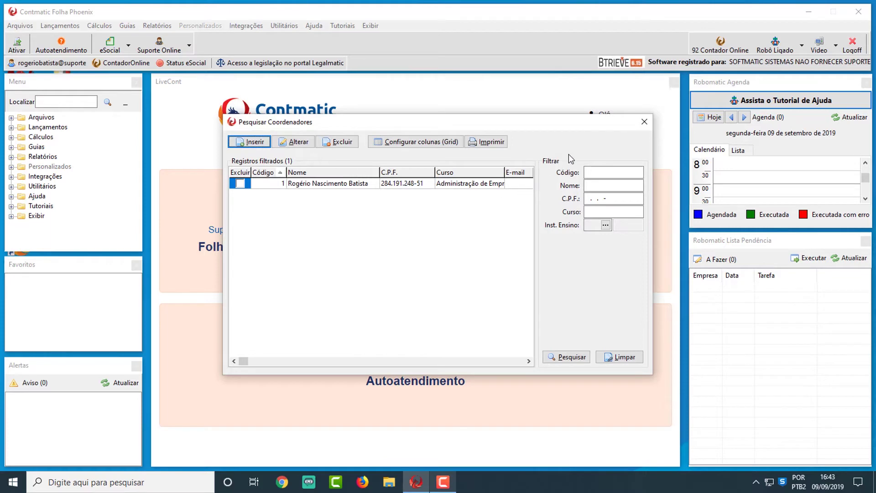
click(644, 122)
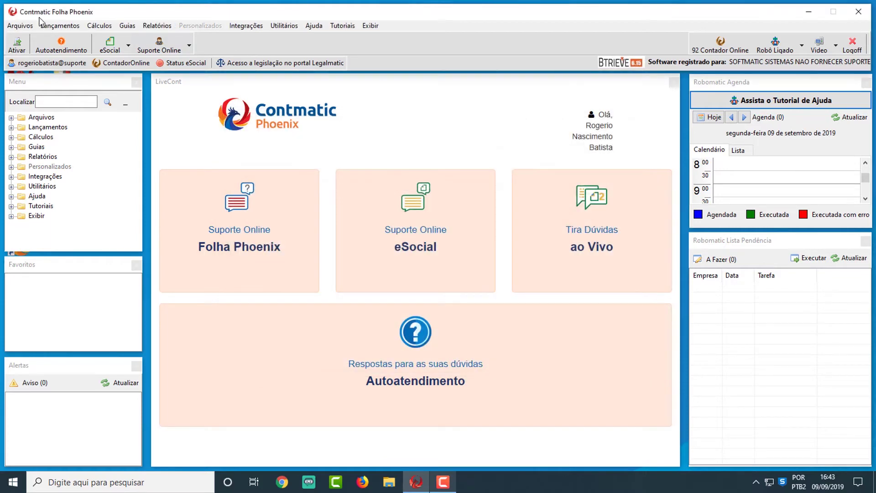
- Open the Agente de Integração registry and insert a new agent record
click(19, 25)
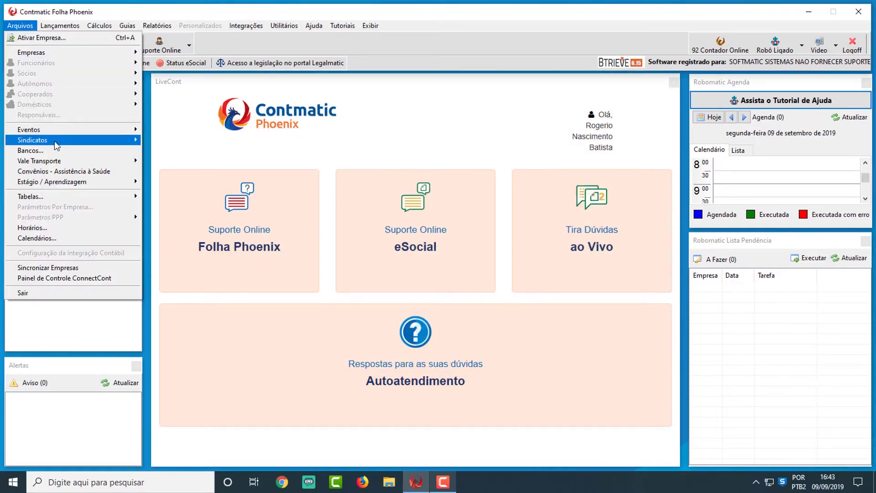
mouse_move(55, 152)
mouse_move(63, 183)
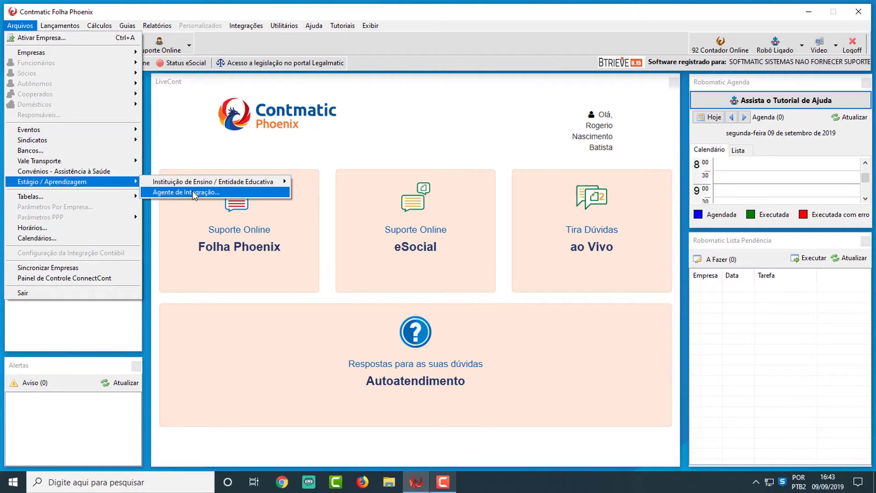
click(195, 196)
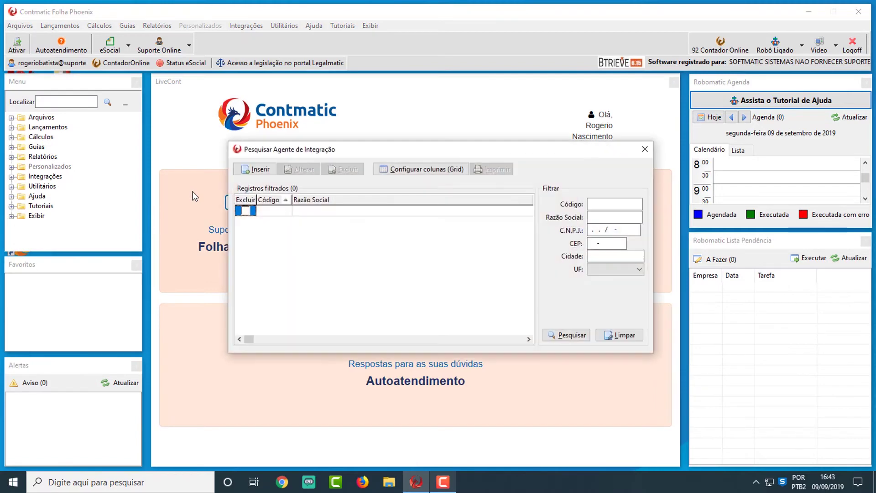
drag(441, 150, 436, 137)
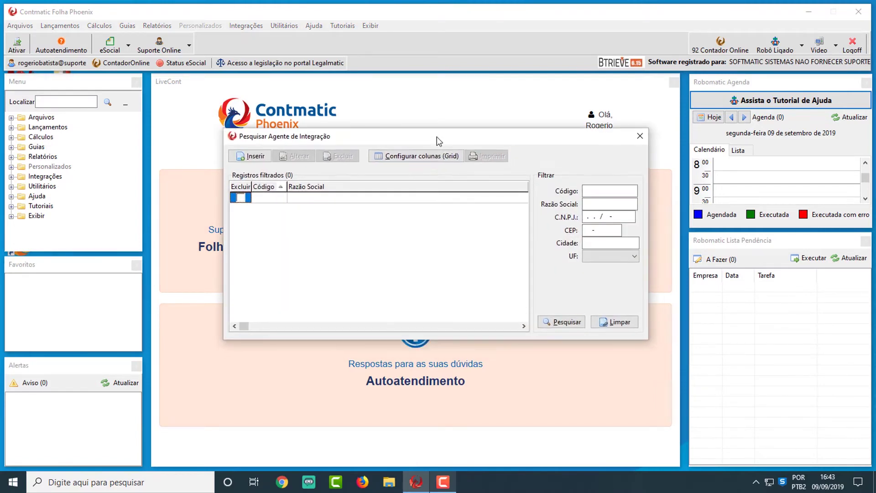
click(254, 157)
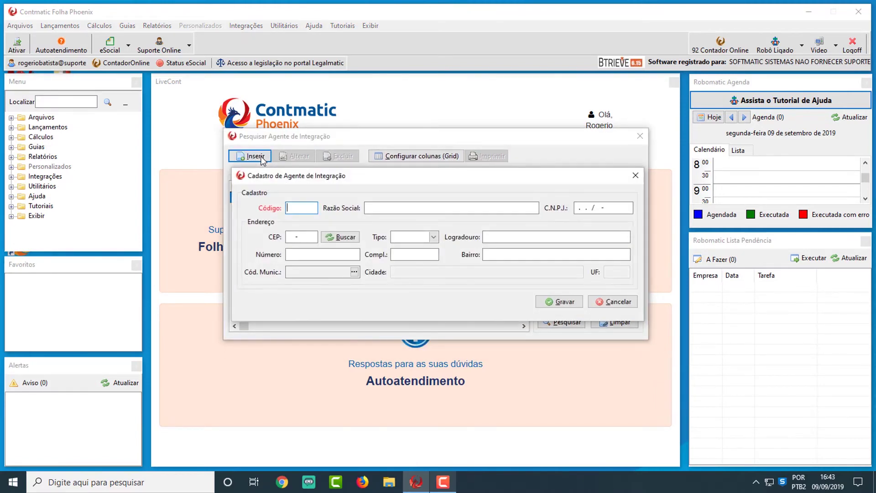
- Keep code 1 and enter Razão Social 'CIEE CENTRO DE INT. EMPRESA ESCOLA'
key(Tab)
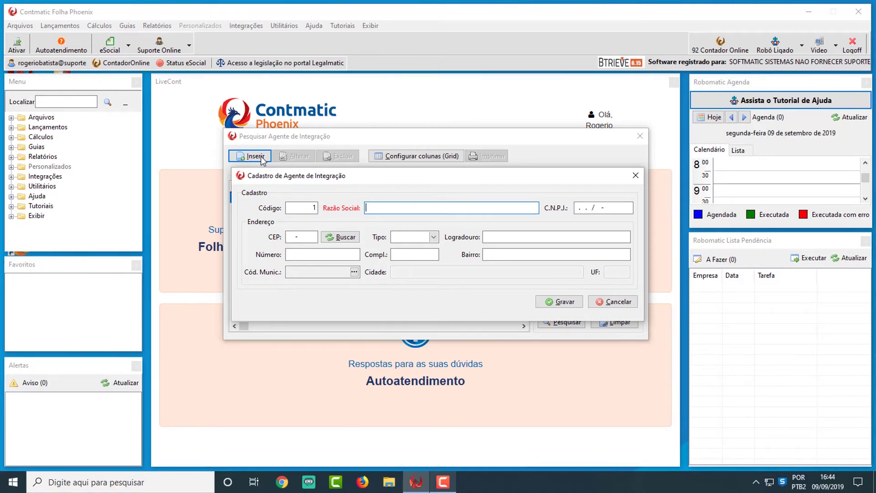
text(CIEE CENTRO DE INT. EMPRESA E)
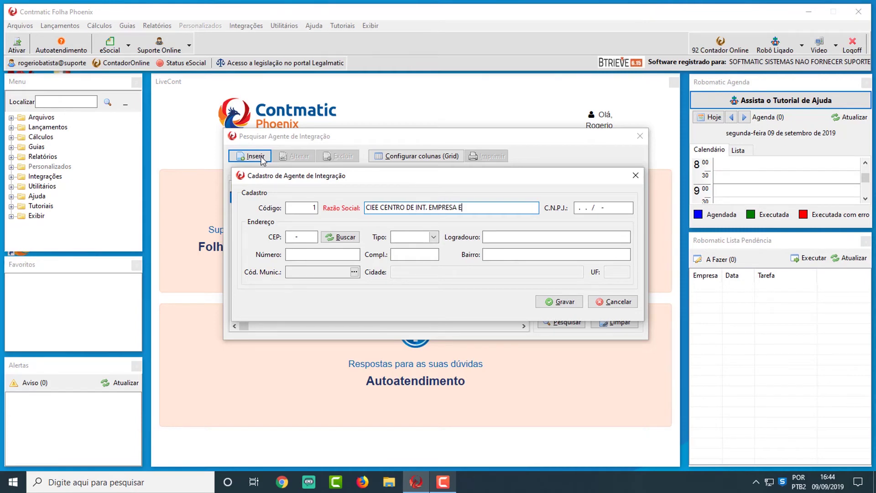
text(SCOLA)
key(Tab)
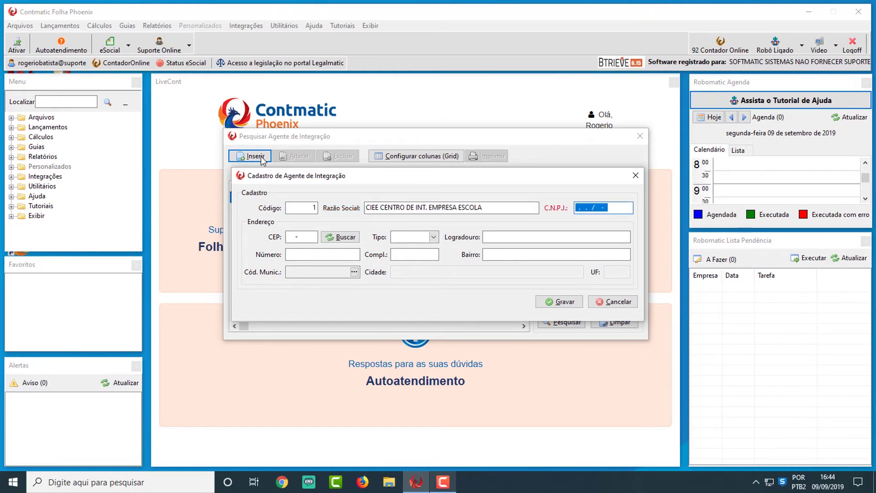
- Enter the CIEE agent's CNPJ and CEP, correcting its last digit, to auto-fill the address
key(Tab)
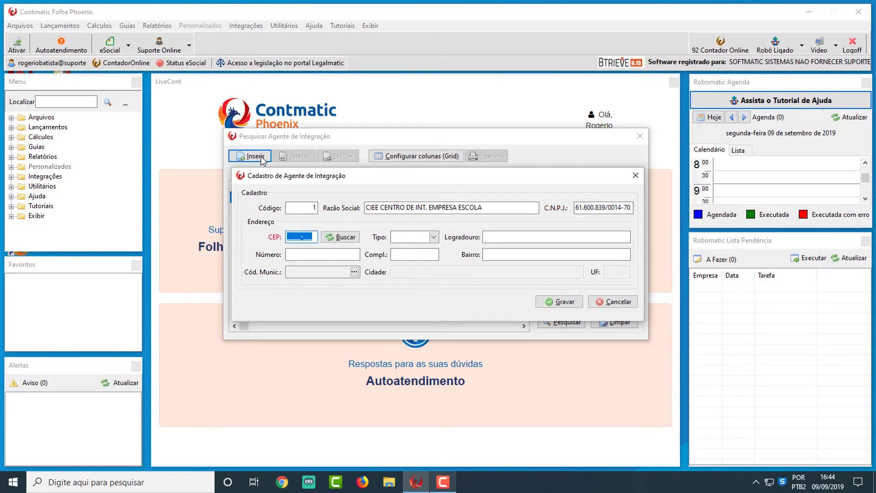
text(04533000)
key(BackSpace)
text(1)
key(Tab)
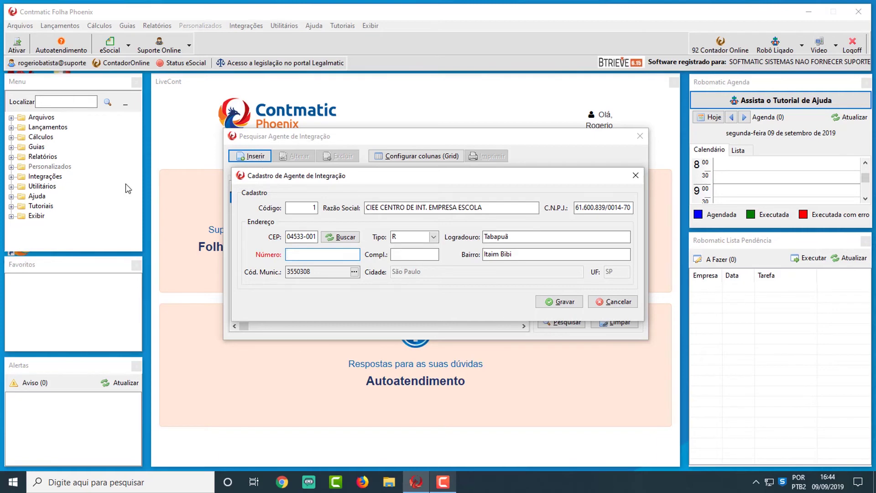
- Add street number 540, save the CIEE agent, and close the agent list
text(540)
click(559, 302)
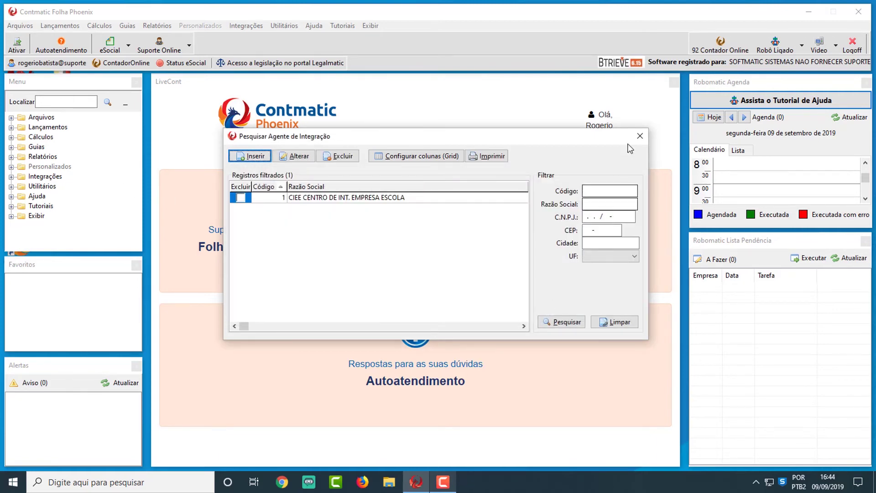
click(640, 136)
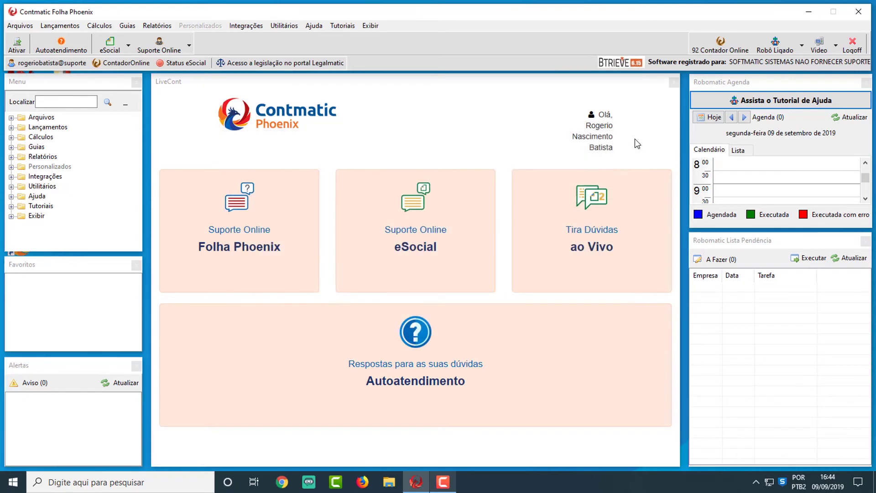
- Open the Instituição de Ensino list and reopen the Escola Técnica Tatuapé record for editing
click(32, 26)
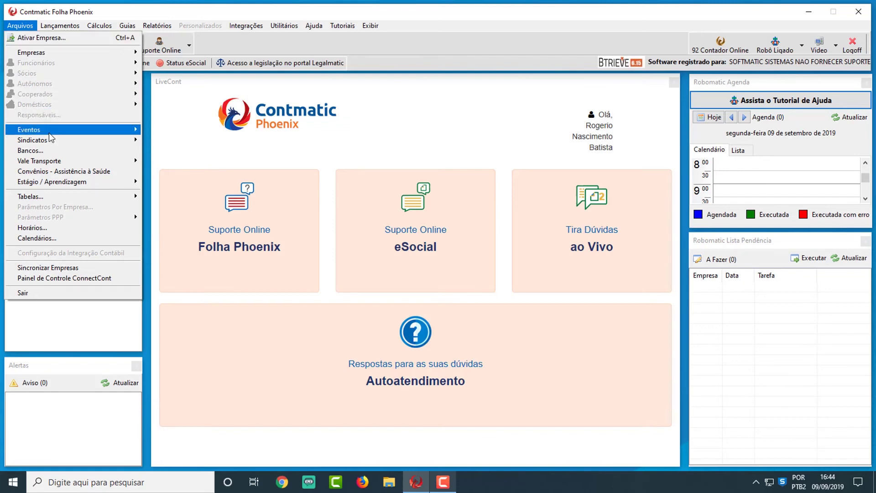
mouse_move(87, 182)
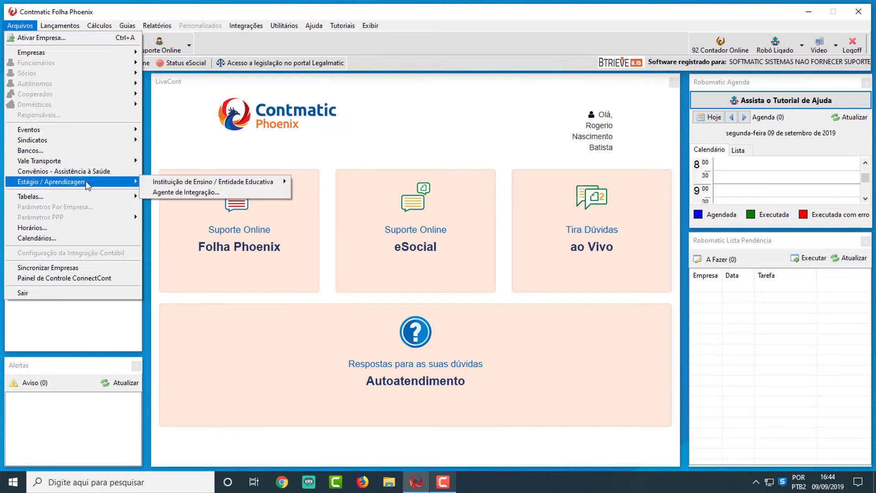
mouse_move(238, 181)
click(310, 183)
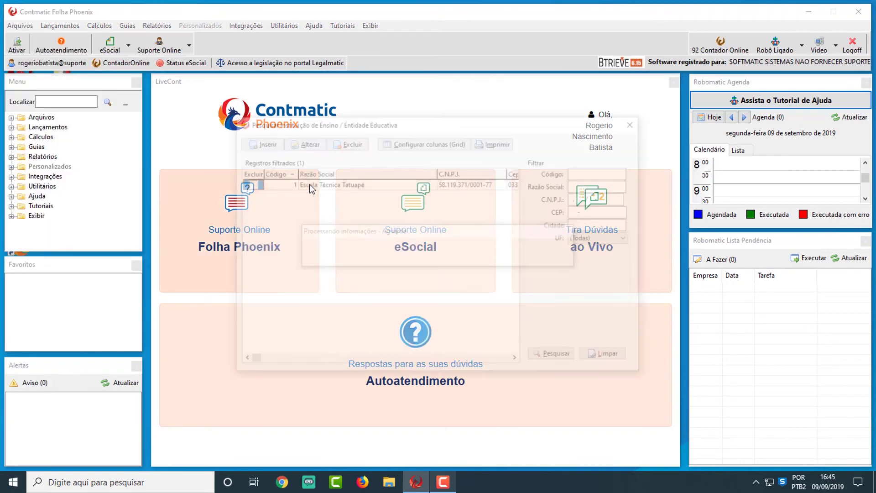
double_click(312, 187)
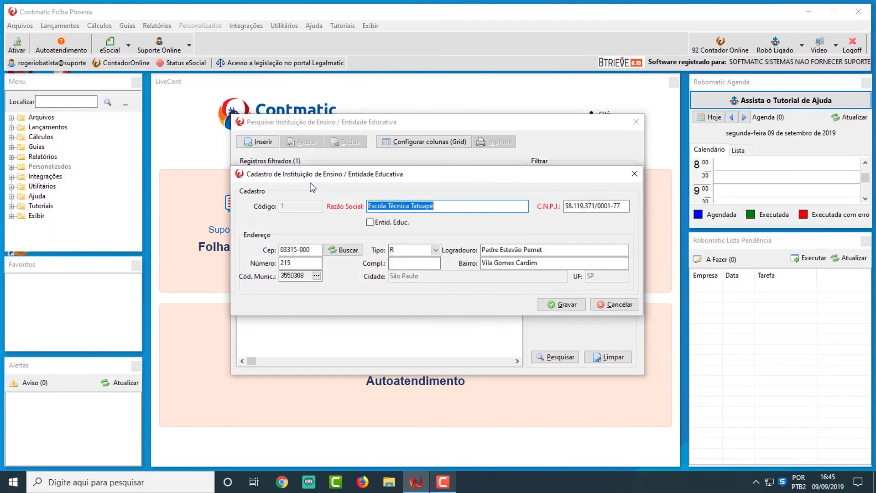
drag(426, 175, 423, 153)
click(431, 187)
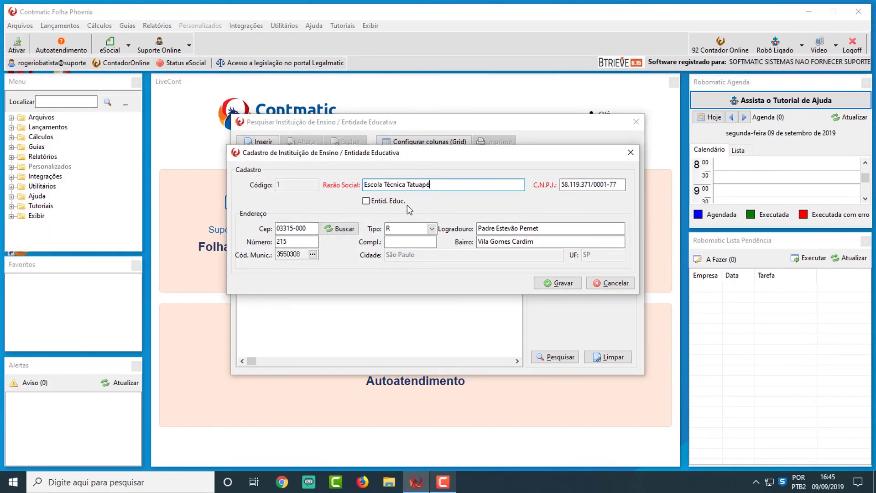